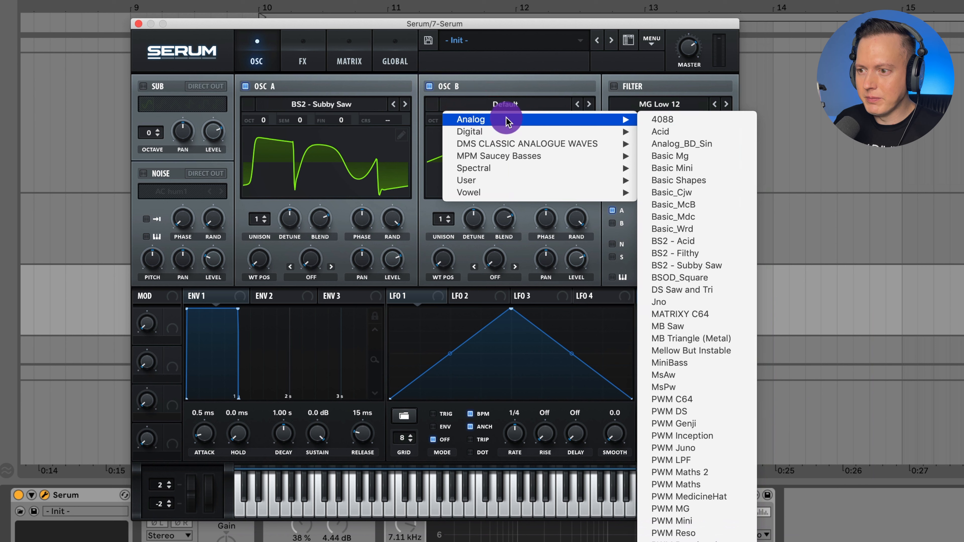
- Load the BS2 - Filthy wavetable into oscillator B and set unison to 8 voices on oscillator A and 6 on oscillator B
{"action": "left_click", "coordinate": [703, 253]}
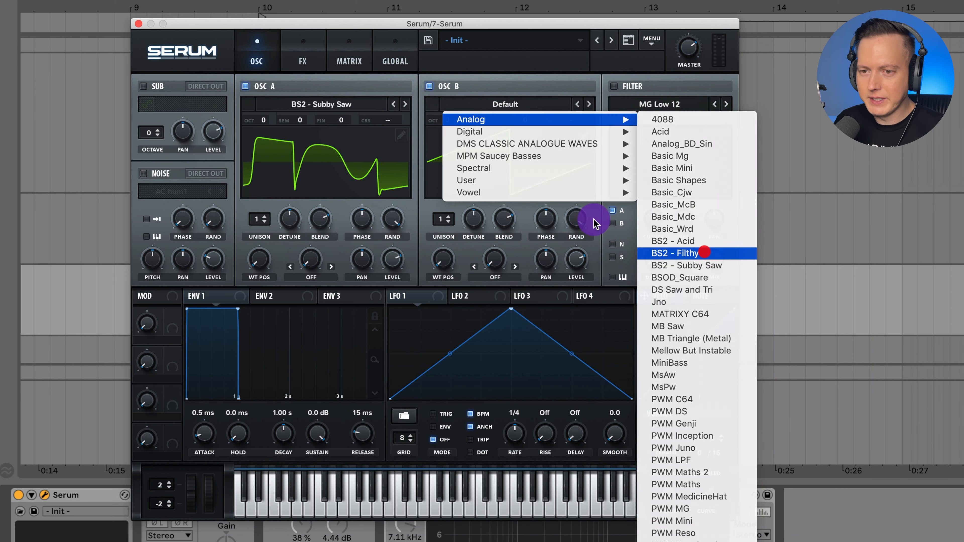
{"action": "left_click_drag", "start_coordinate": [260, 222], "coordinate": [279, 155]}
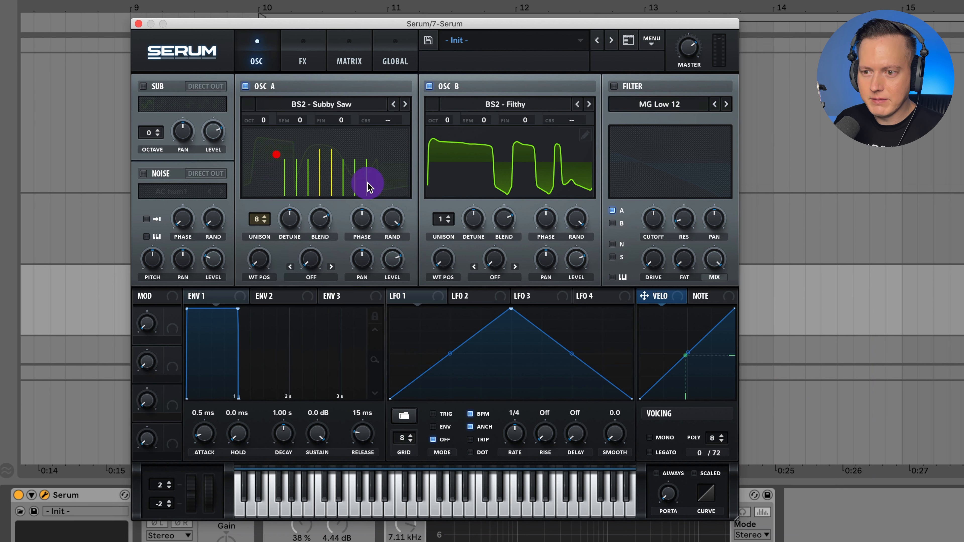
{"action": "left_click_drag", "start_coordinate": [442, 220], "coordinate": [447, 172]}
- Reduce the unison detune on oscillators A and B and lower oscillator B's level slightly
{"action": "left_click_drag", "start_coordinate": [287, 220], "coordinate": [304, 250]}
{"action": "left_click_drag", "start_coordinate": [474, 218], "coordinate": [479, 240]}
{"action": "left_click", "coordinate": [572, 262]}
{"action": "left_click_drag", "start_coordinate": [573, 262], "coordinate": [578, 279]}
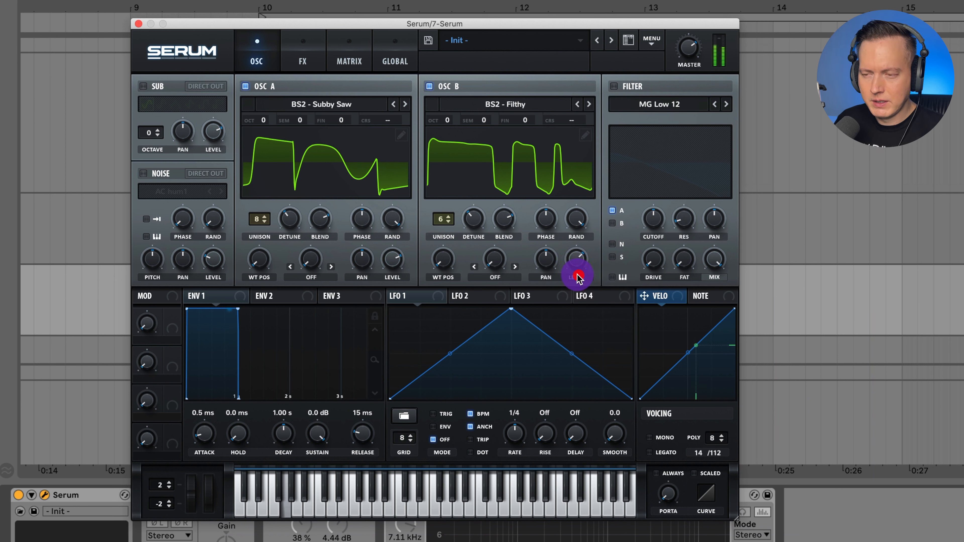
- Set oscillator A's warp mode to FM (from B) with a small amount and oscillator B's warp mode to Sync
{"action": "left_click_drag", "start_coordinate": [319, 279], "coordinate": [360, 510]}
{"action": "mouse_move", "coordinate": [308, 244]}
{"action": "left_mouse_down"}
{"action": "mouse_move", "coordinate": [319, 243]}
{"action": "mouse_move", "coordinate": [327, 193]}
{"action": "mouse_move", "coordinate": [329, 247]}
{"action": "mouse_move", "coordinate": [309, 259]}
{"action": "left_mouse_up"}
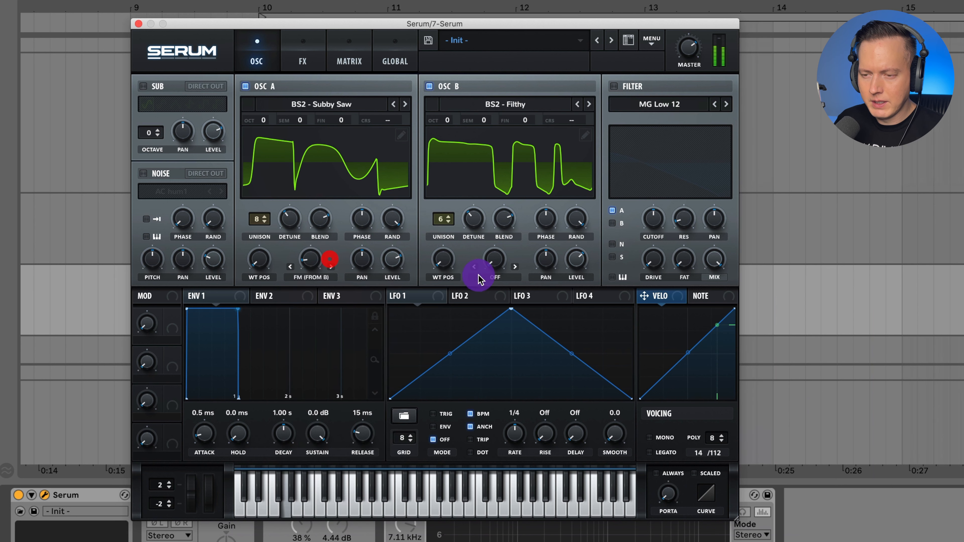
{"action": "left_click_drag", "start_coordinate": [487, 275], "coordinate": [495, 301]}
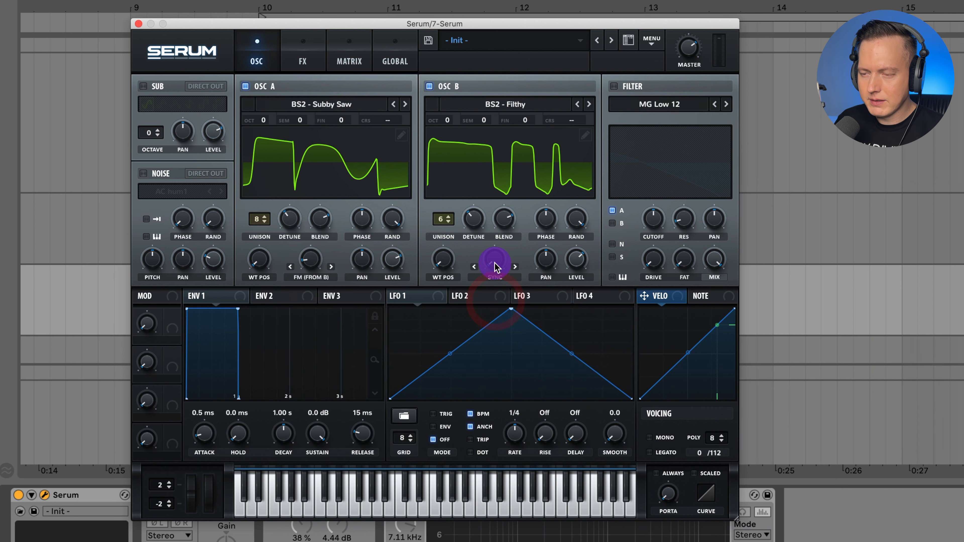
{"action": "mouse_move", "coordinate": [494, 262]}
{"action": "left_mouse_down"}
{"action": "mouse_move", "coordinate": [501, 217]}
{"action": "mouse_move", "coordinate": [506, 260]}
{"action": "mouse_move", "coordinate": [492, 267]}
{"action": "left_mouse_up"}
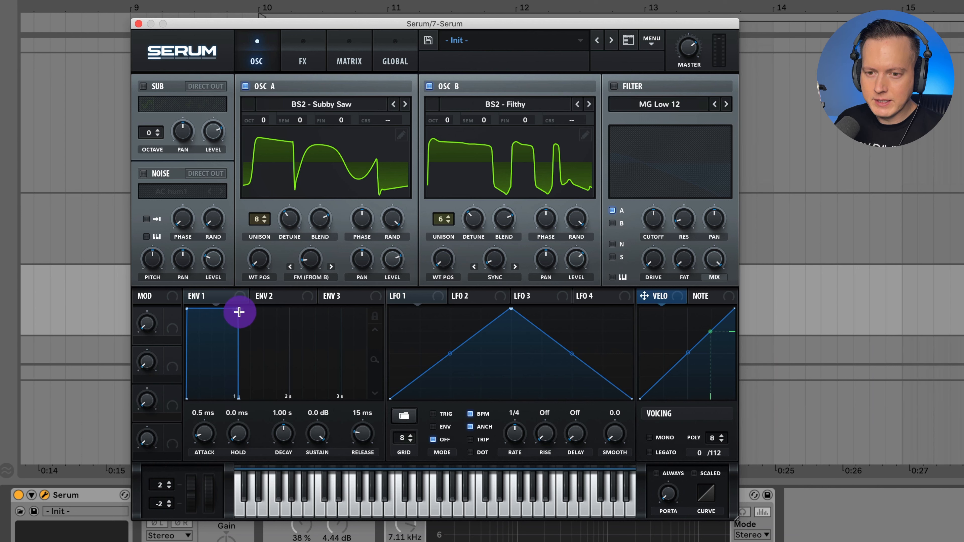
- Set Env 1's decay to 2.26 s and its attack to 190 ms with the attack curve bowed upward
{"action": "left_click_drag", "start_coordinate": [243, 310], "coordinate": [286, 305]}
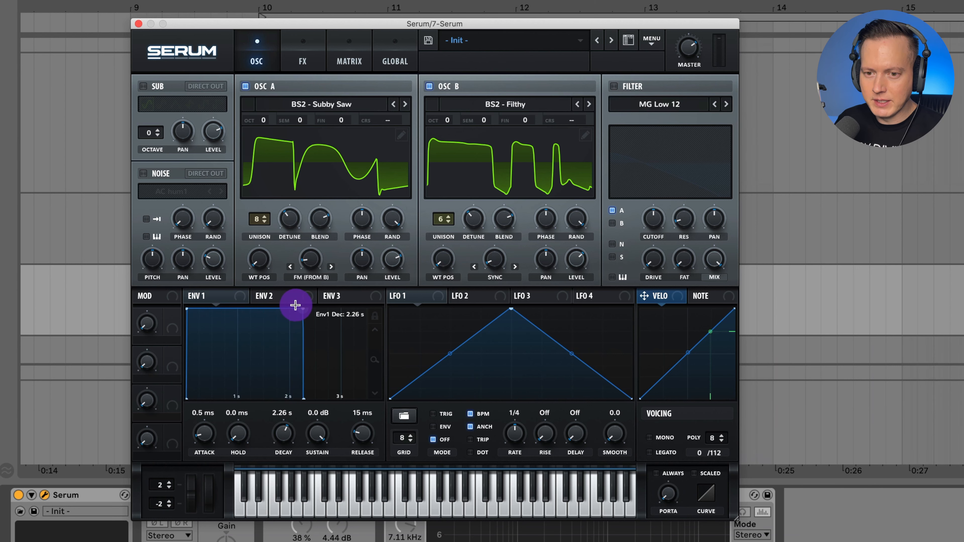
{"action": "left_click_drag", "start_coordinate": [190, 310], "coordinate": [213, 308]}
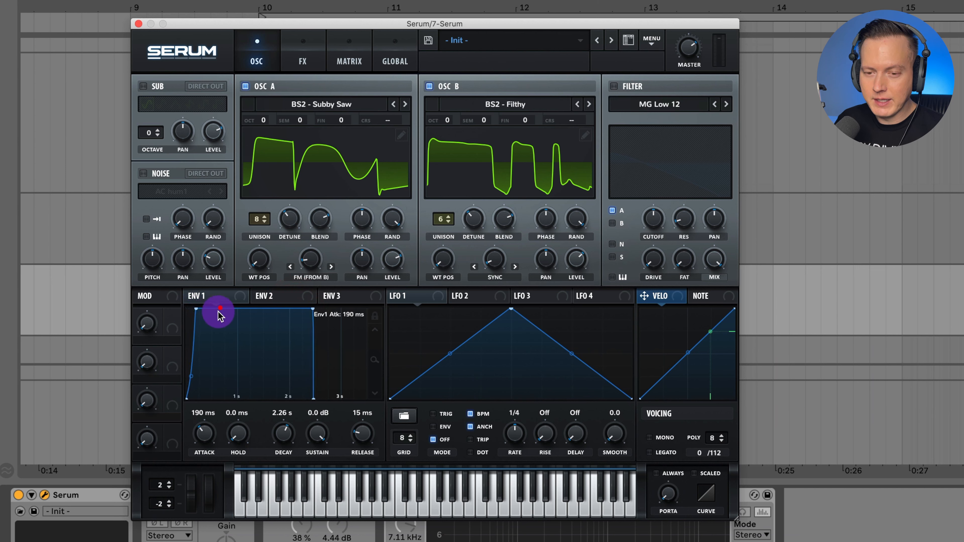
{"action": "left_click", "coordinate": [197, 349]}
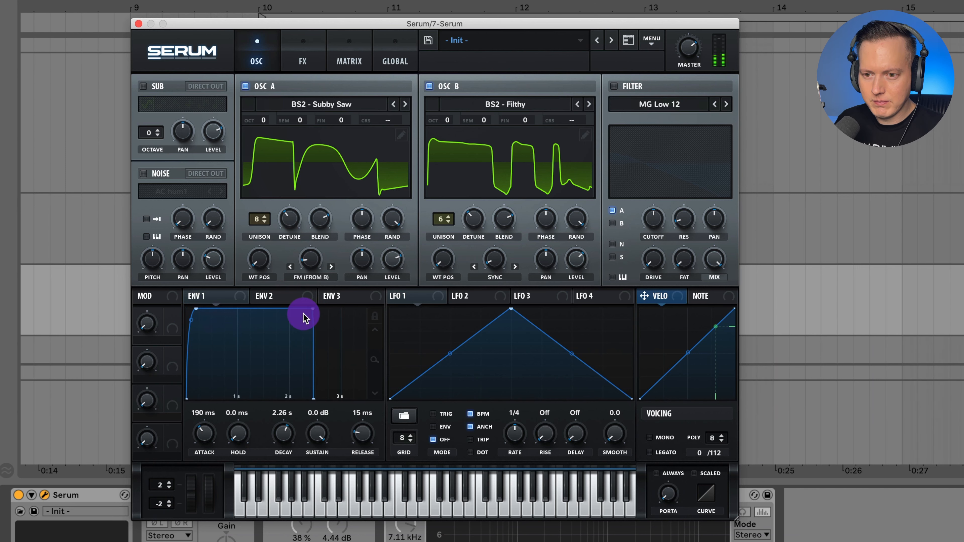
- Set Env 1's release to 351 ms, sustain to -1.5 dB and decay to 1.82 s
{"action": "left_click", "coordinate": [315, 395]}
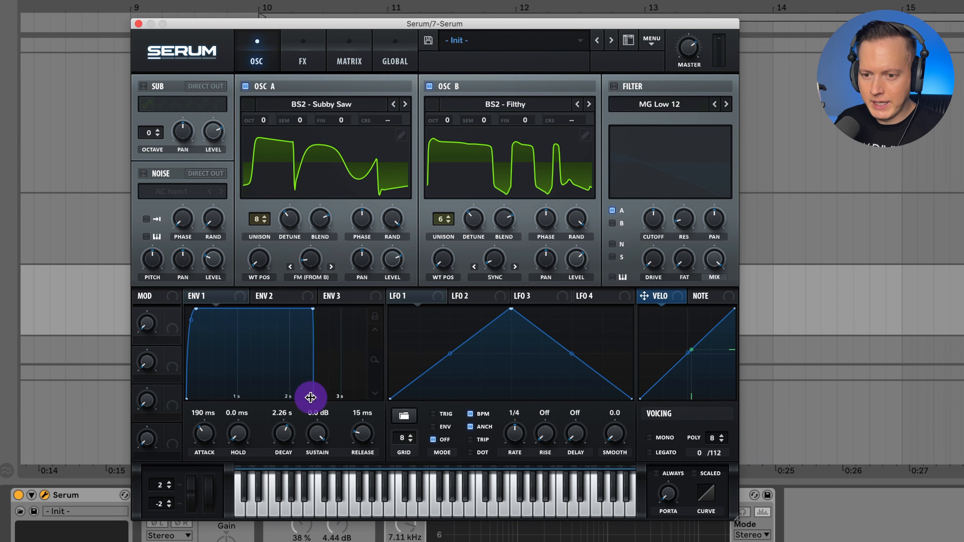
{"action": "left_click_drag", "start_coordinate": [311, 397], "coordinate": [340, 394]}
{"action": "left_click_drag", "start_coordinate": [314, 308], "coordinate": [245, 325]}
{"action": "left_click_drag", "start_coordinate": [375, 360], "coordinate": [340, 394]}
{"action": "left_click_drag", "start_coordinate": [316, 316], "coordinate": [313, 315]}
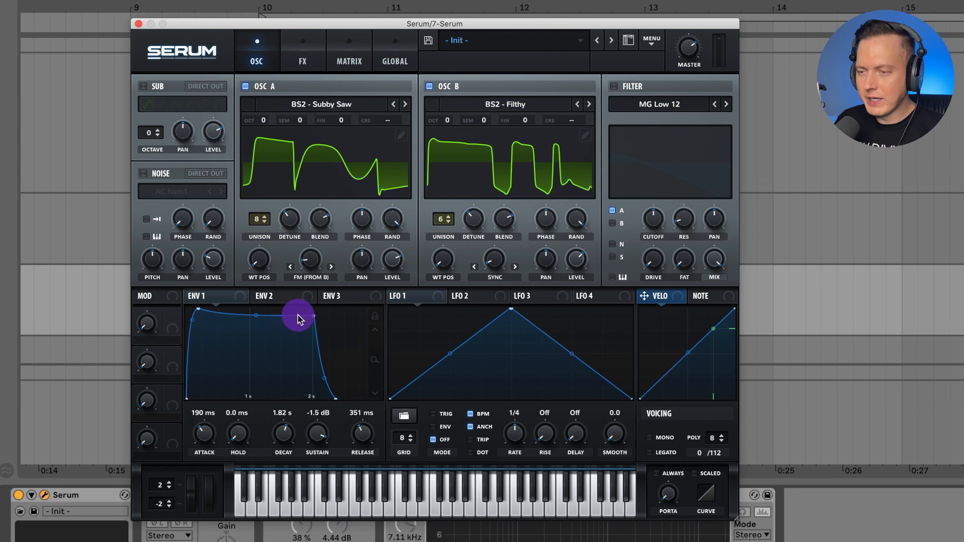
- Enable the filter, route oscillators A and B through it, and choose the MG Low 6 filter type
{"action": "left_click", "coordinate": [614, 88]}
{"action": "left_click", "coordinate": [612, 215]}
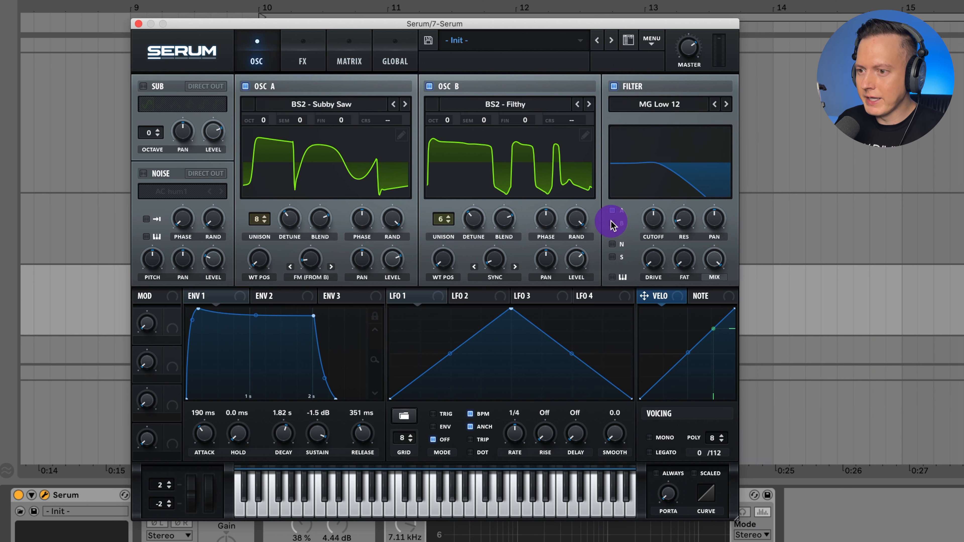
{"action": "left_click", "coordinate": [612, 223]}
{"action": "left_click", "coordinate": [672, 105]}
{"action": "mouse_move", "coordinate": [668, 120]}
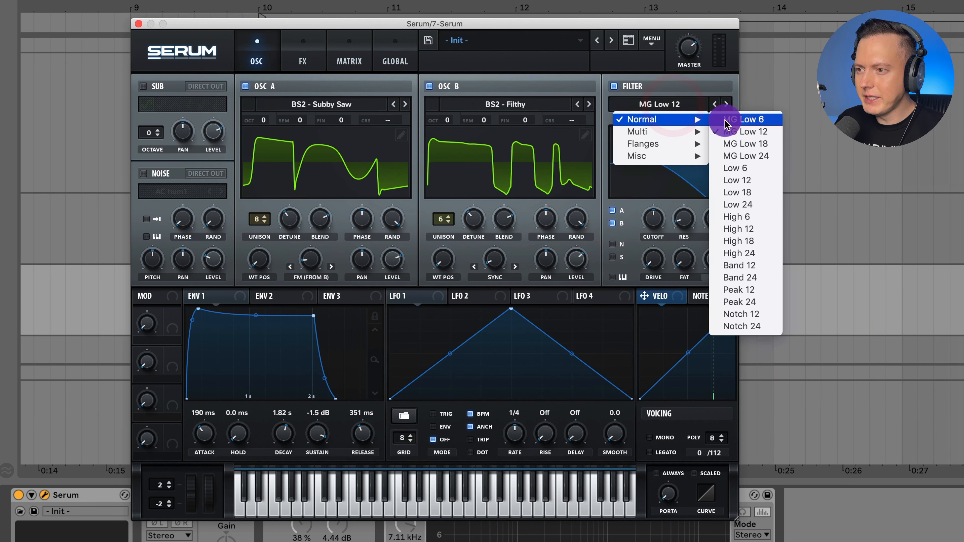
{"action": "left_click", "coordinate": [725, 121]}
- Add some filter drive and lower the filter cutoff
{"action": "mouse_move", "coordinate": [655, 254]}
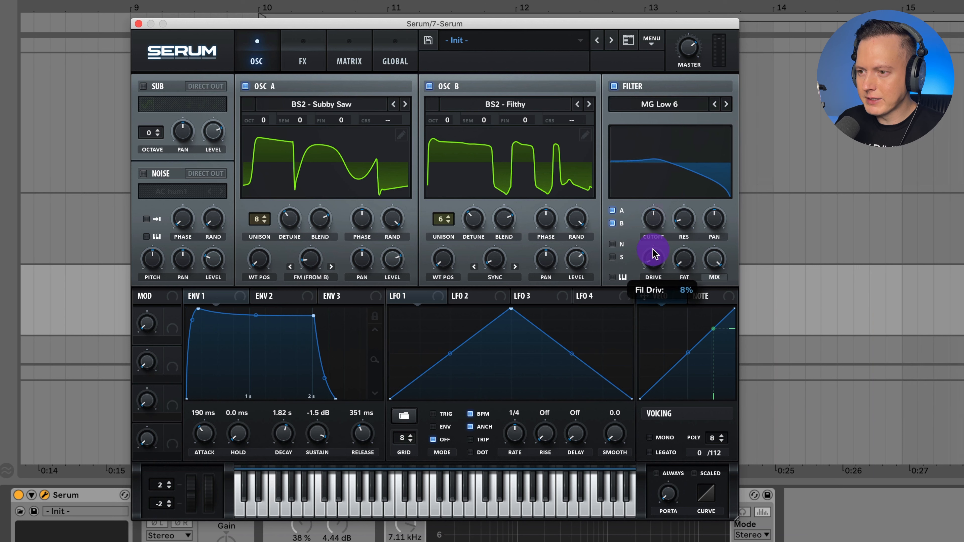
{"action": "mouse_move", "coordinate": [656, 254]}
{"action": "left_mouse_down"}
{"action": "mouse_move", "coordinate": [656, 221]}
{"action": "mouse_move", "coordinate": [688, 245]}
{"action": "mouse_move", "coordinate": [657, 259]}
{"action": "left_mouse_up"}
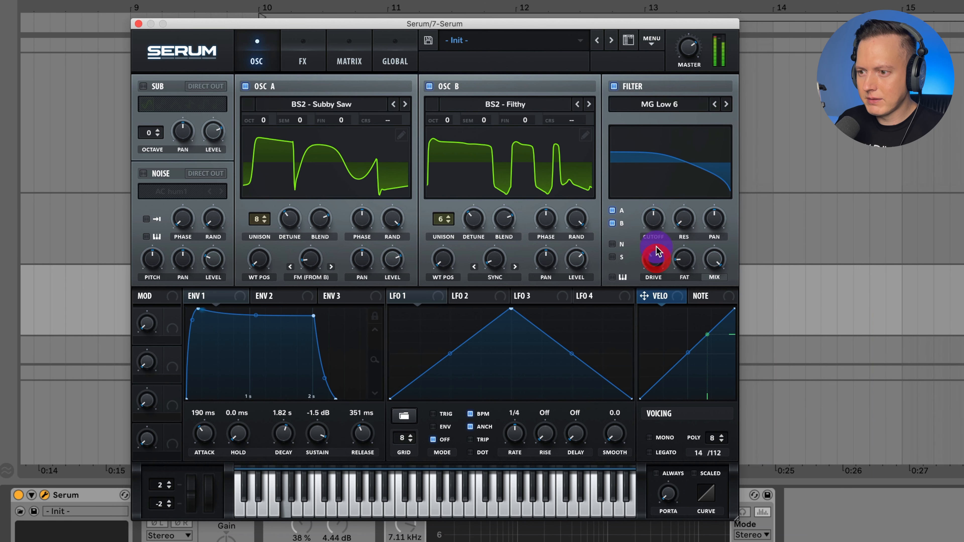
{"action": "left_click_drag", "start_coordinate": [651, 217], "coordinate": [650, 254]}
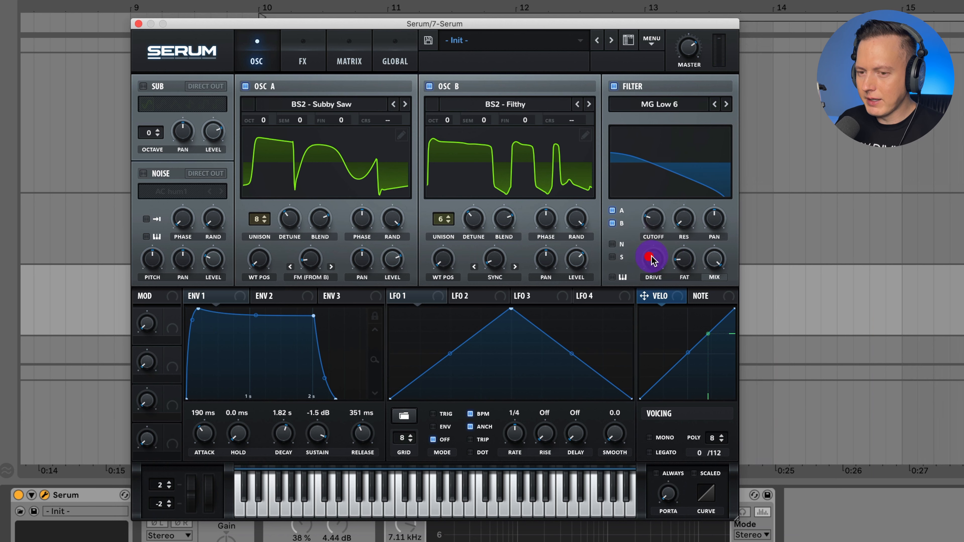
- Assign Env 1 to the filter cutoff and fine-tune the modulation depth and base cutoff
{"action": "left_click", "coordinate": [513, 255]}
{"action": "left_click", "coordinate": [221, 314]}
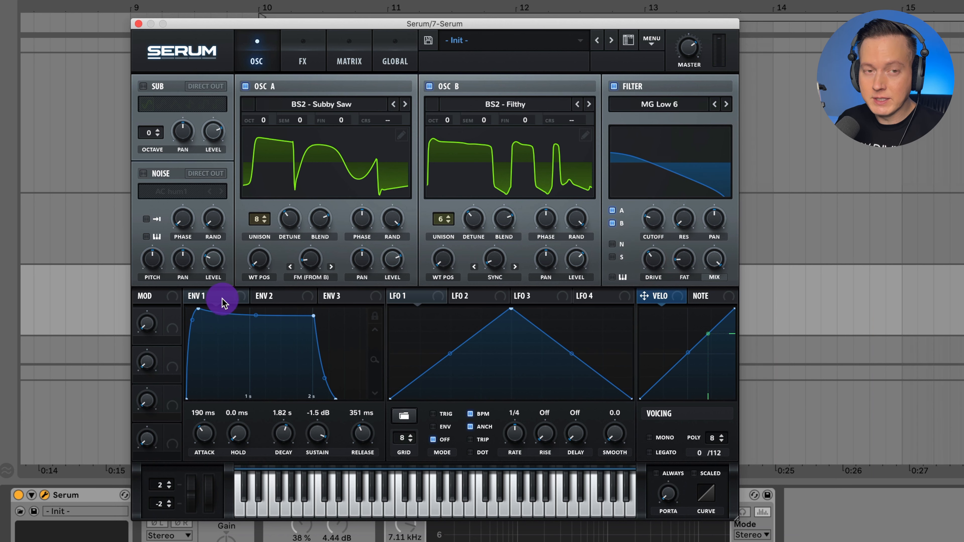
{"action": "left_click_drag", "start_coordinate": [250, 298], "coordinate": [640, 231]}
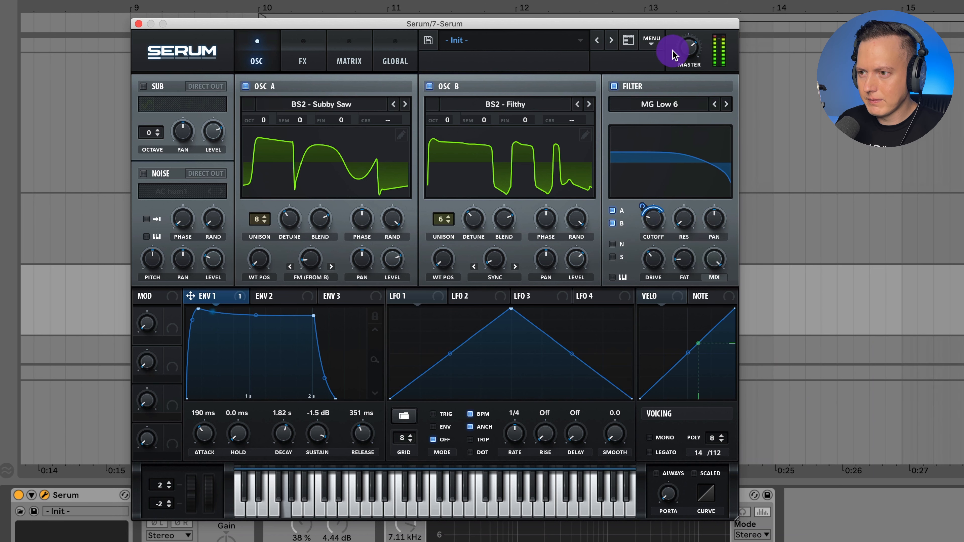
{"action": "left_click", "coordinate": [645, 203]}
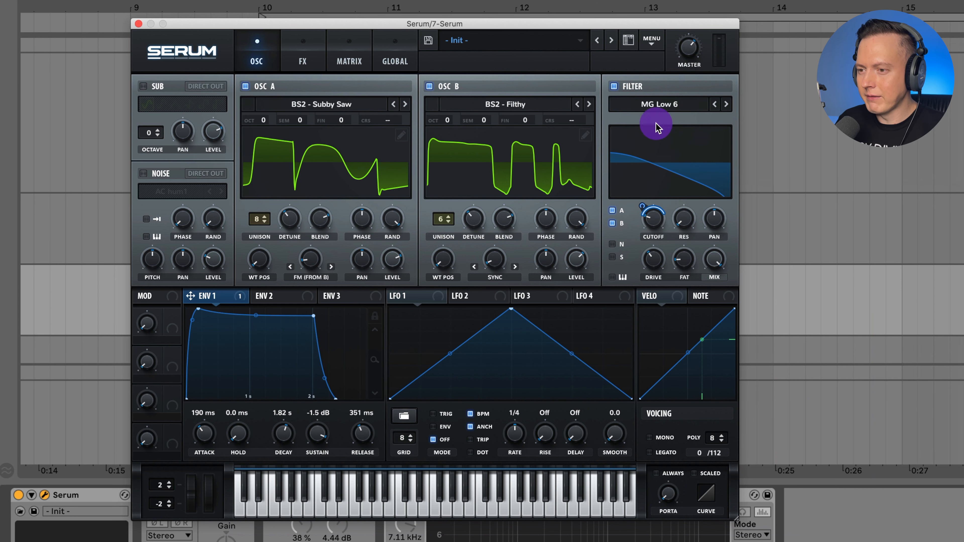
{"action": "mouse_move", "coordinate": [645, 208]}
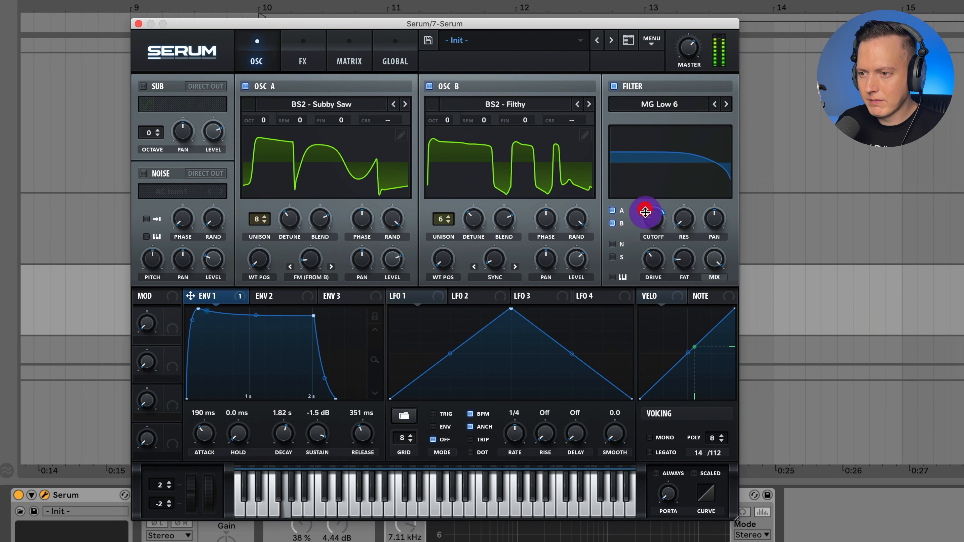
{"action": "left_click", "coordinate": [651, 230]}
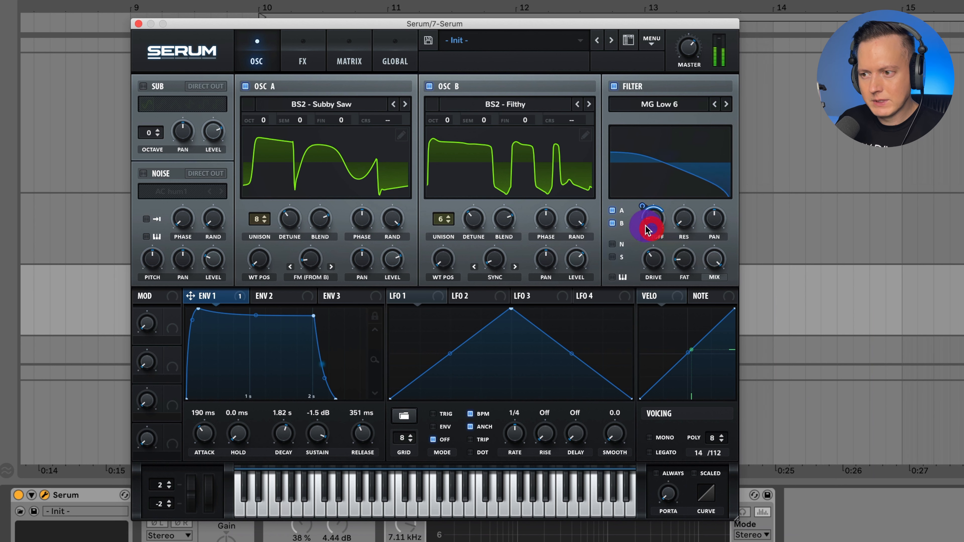
{"action": "left_click", "coordinate": [642, 207]}
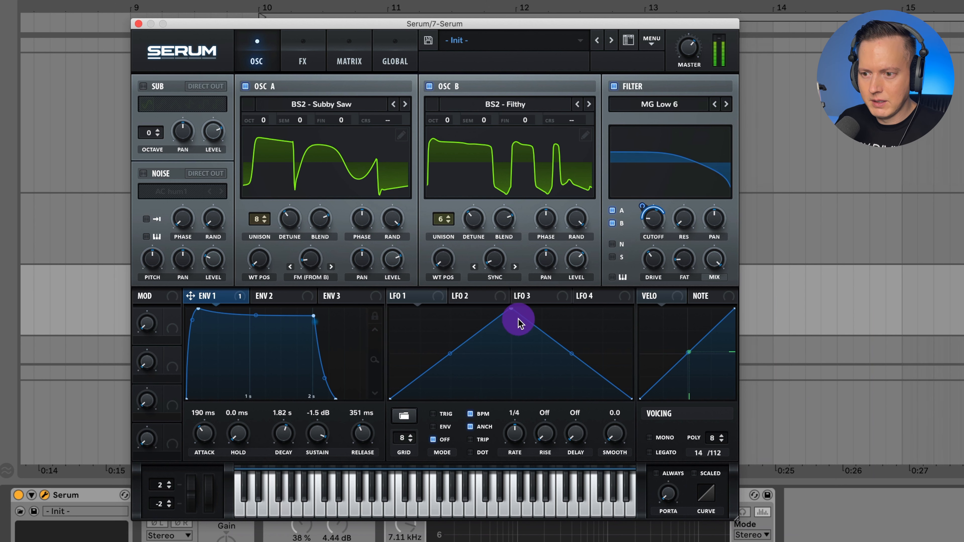
- Reshape LFO 1 into a quick early peak with a long curved fall and set its mode to ENV
{"action": "left_click_drag", "start_coordinate": [511, 309], "coordinate": [421, 324]}
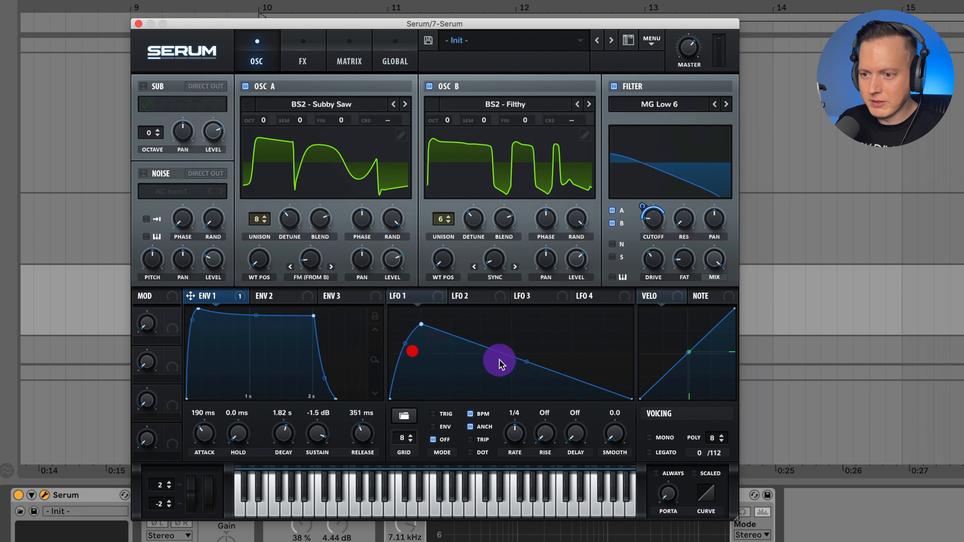
{"action": "left_click_drag", "start_coordinate": [523, 361], "coordinate": [518, 375]}
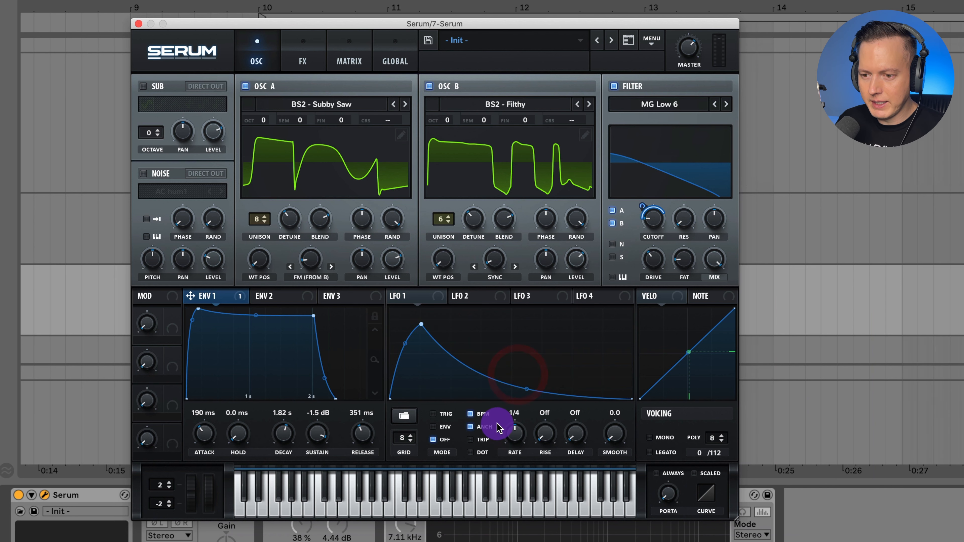
{"action": "left_click", "coordinate": [438, 430]}
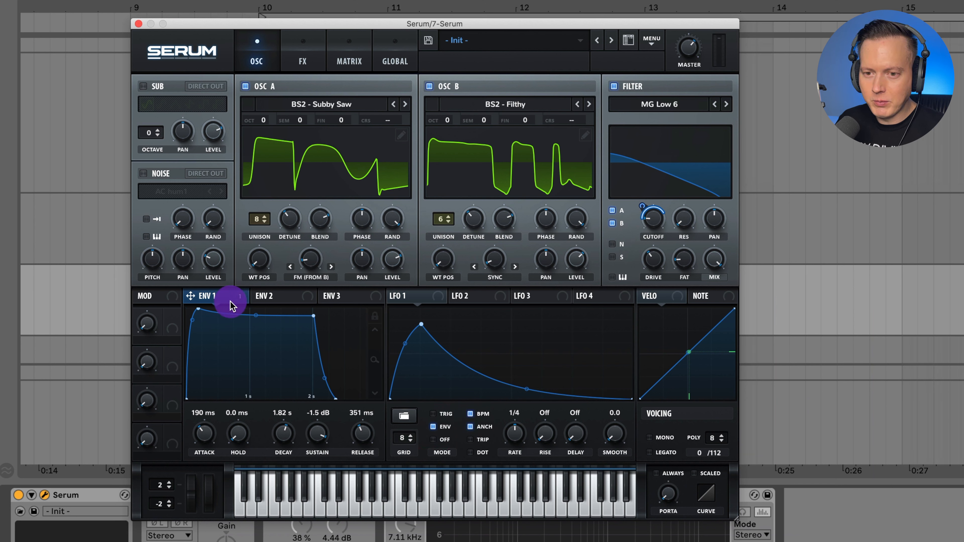
- Modulate oscillator A's wavetable position with both Env 1 and LFO 1
{"action": "left_click_drag", "start_coordinate": [244, 299], "coordinate": [266, 366]}
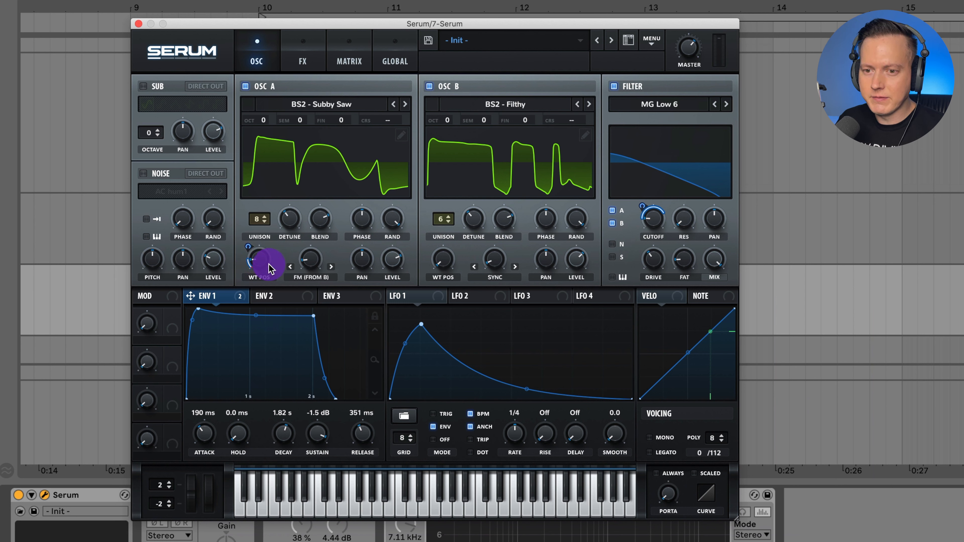
{"action": "left_click_drag", "start_coordinate": [263, 256], "coordinate": [261, 259]}
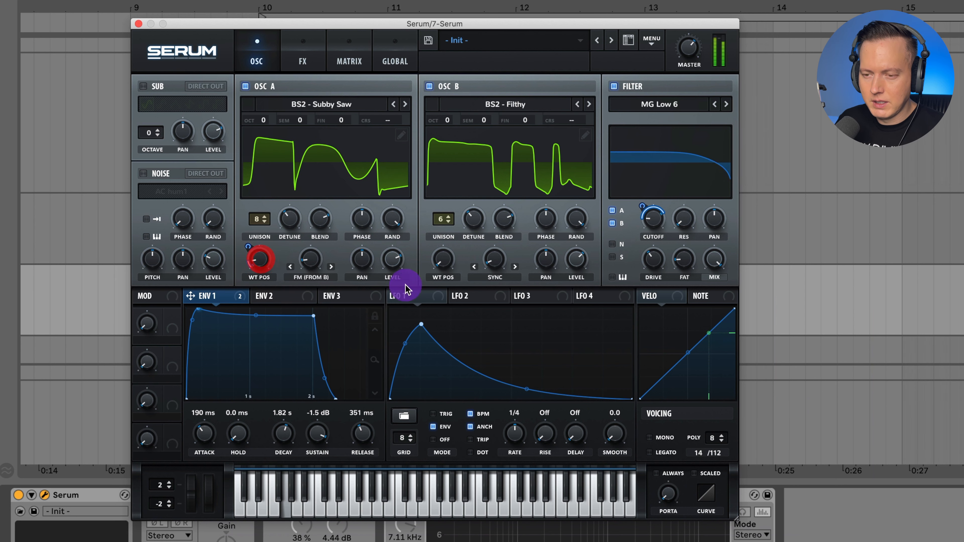
{"action": "left_click_drag", "start_coordinate": [394, 296], "coordinate": [264, 275]}
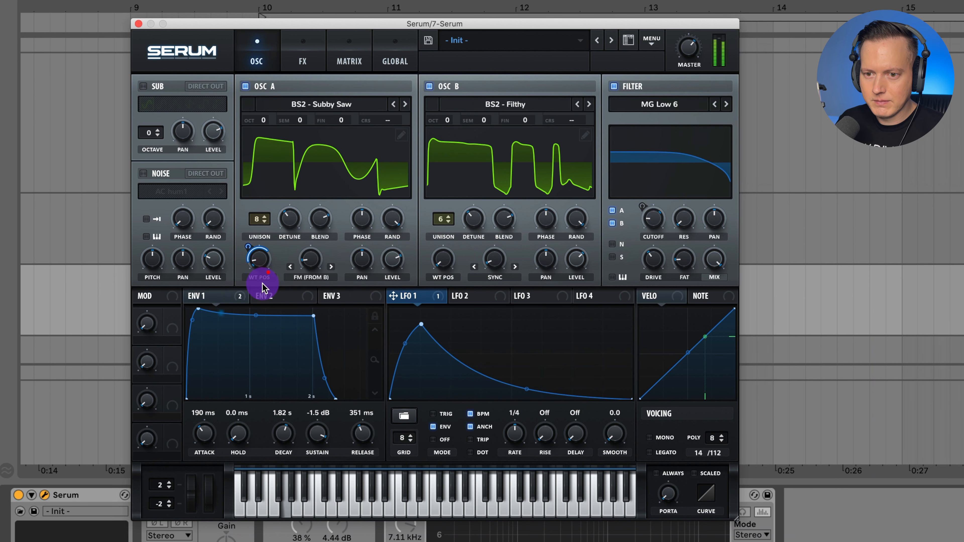
- Assign LFO 1 to oscillator A's FM amount and to oscillator B's wavetable position
{"action": "left_click_drag", "start_coordinate": [393, 296], "coordinate": [319, 303]}
{"action": "left_click_drag", "start_coordinate": [311, 261], "coordinate": [303, 251]}
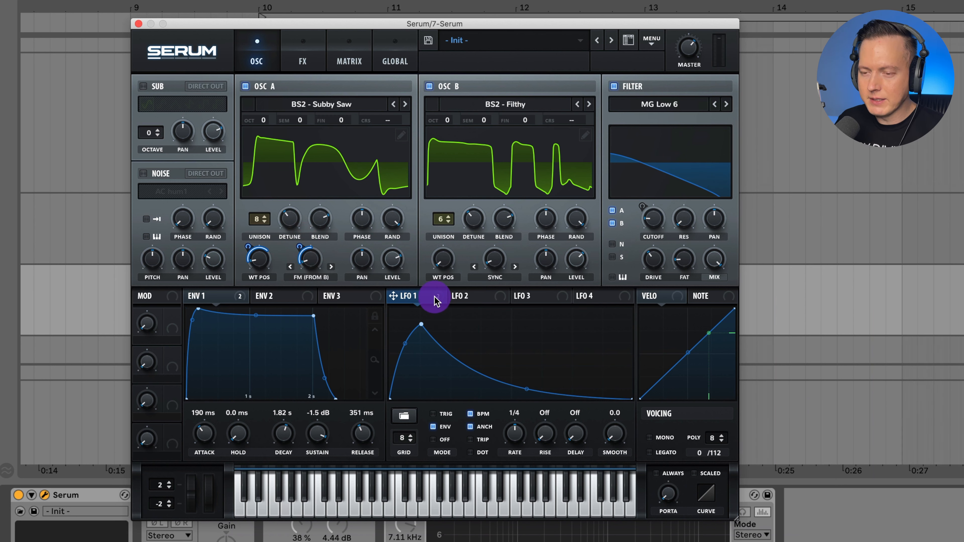
{"action": "left_click_drag", "start_coordinate": [436, 300], "coordinate": [302, 251]}
- Lower LFO 1's peak slightly and set Env 1's release to 561 ms
{"action": "mouse_move", "coordinate": [421, 324]}
{"action": "left_mouse_down"}
{"action": "mouse_move", "coordinate": [419, 341]}
{"action": "mouse_move", "coordinate": [420, 312]}
{"action": "mouse_move", "coordinate": [421, 325]}
{"action": "left_mouse_up"}
{"action": "left_click_drag", "start_coordinate": [343, 401], "coordinate": [352, 396]}
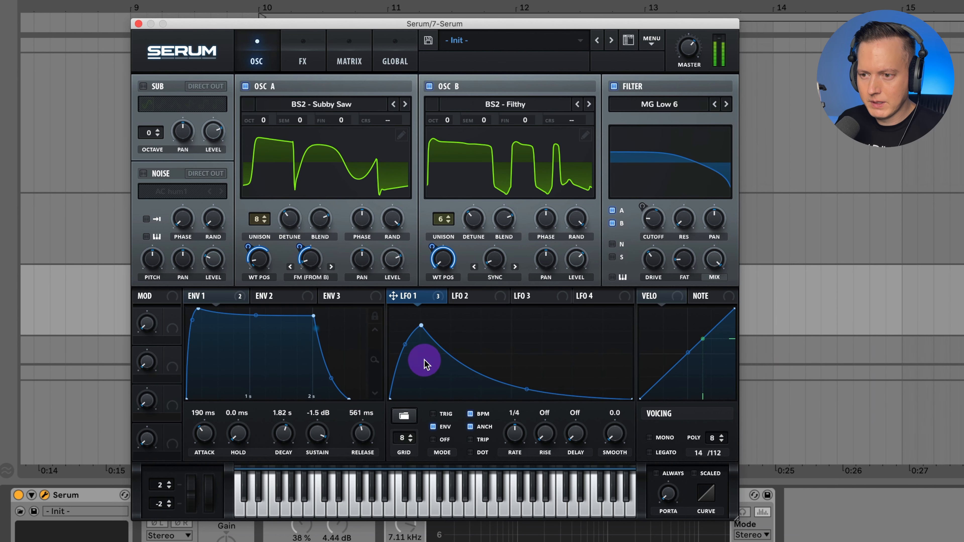
- Enable the distortion effect in Tube mode and raise its drive
{"action": "left_click", "coordinate": [306, 68]}
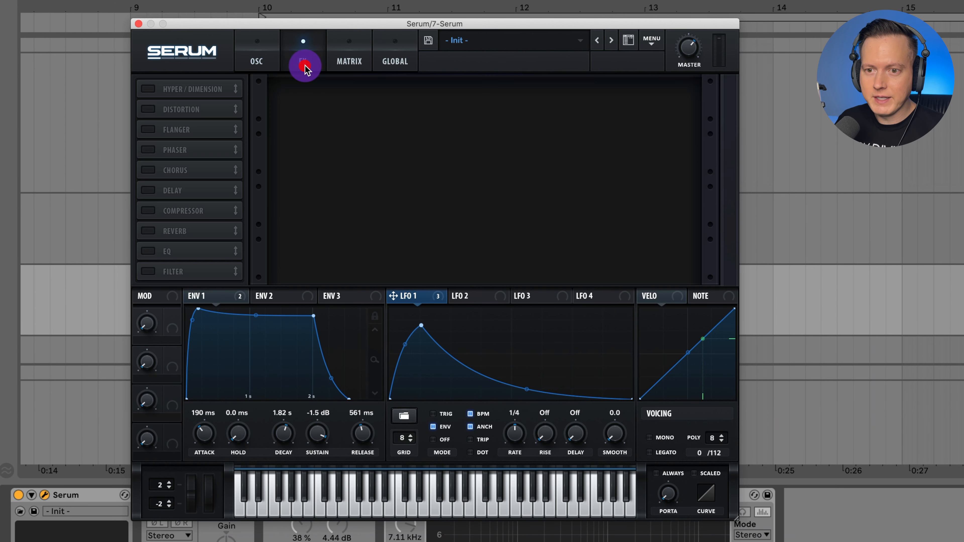
{"action": "left_click", "coordinate": [147, 111]}
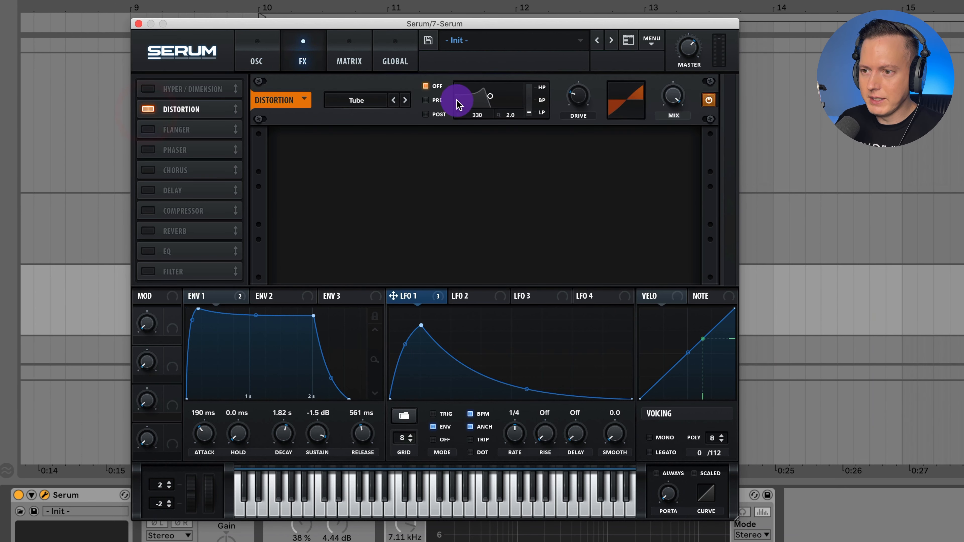
{"action": "left_click_drag", "start_coordinate": [578, 100], "coordinate": [585, 51]}
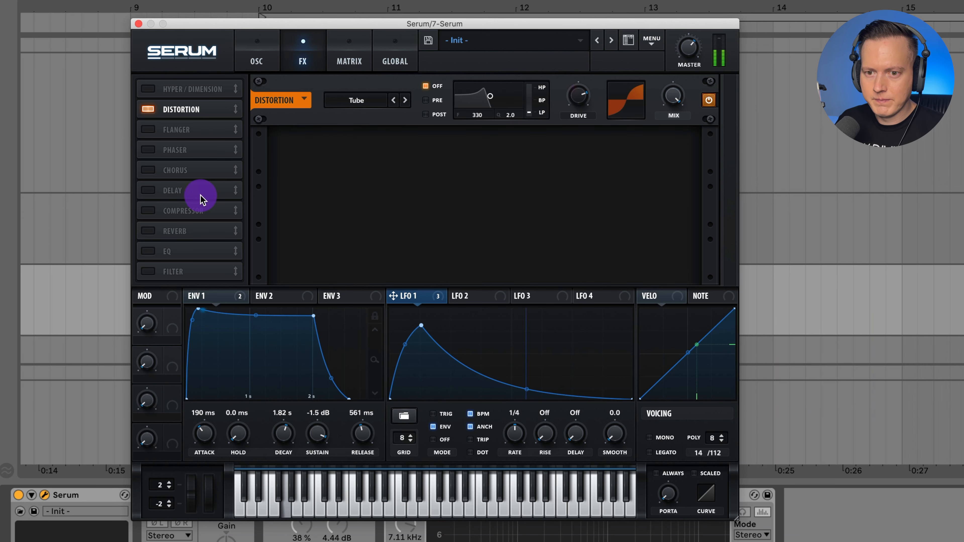
- Enable the chorus effect and raise its low-pass filter cutoff
{"action": "left_click", "coordinate": [149, 169]}
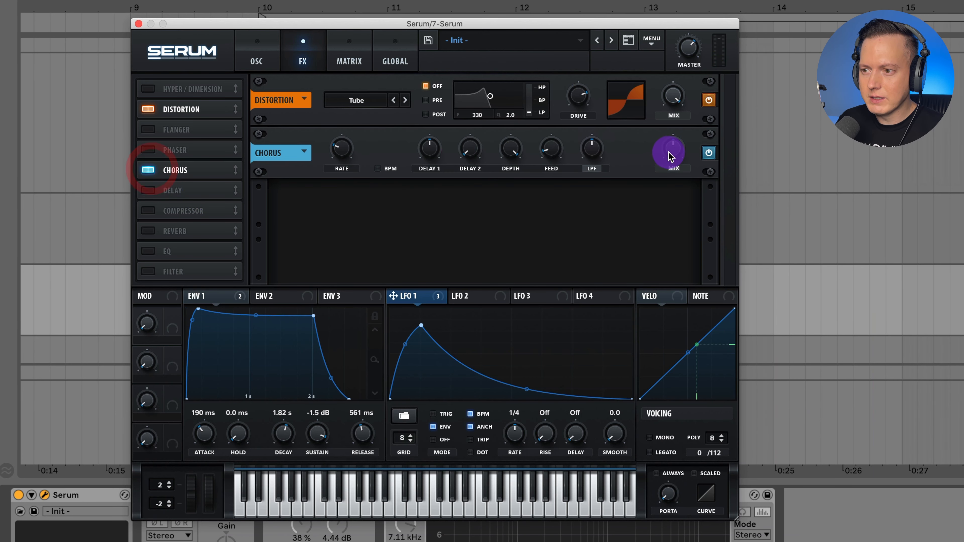
{"action": "left_click_drag", "start_coordinate": [595, 153], "coordinate": [592, 43]}
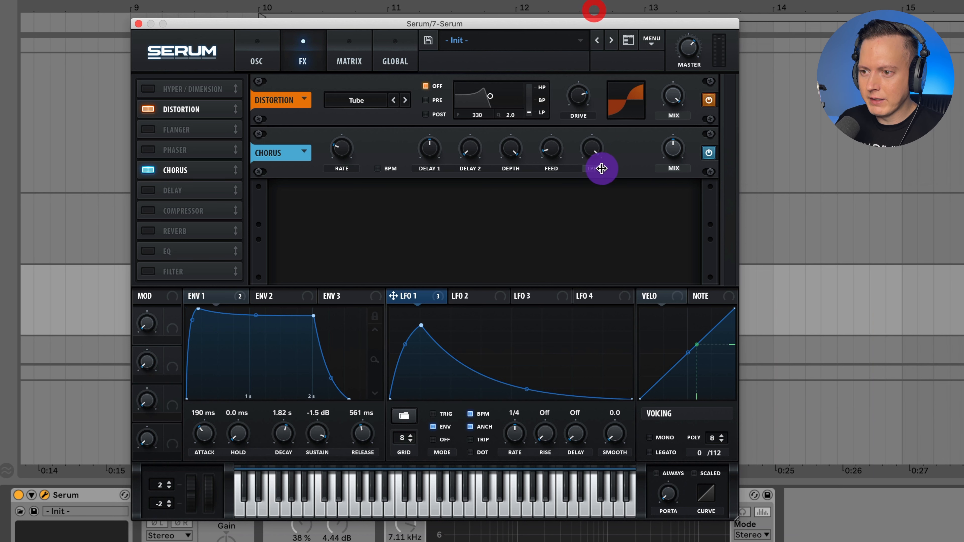
- Lower the chorus effect's mix and depth
{"action": "left_click_drag", "start_coordinate": [672, 146], "coordinate": [688, 194]}
{"action": "left_click_drag", "start_coordinate": [511, 171], "coordinate": [524, 209]}
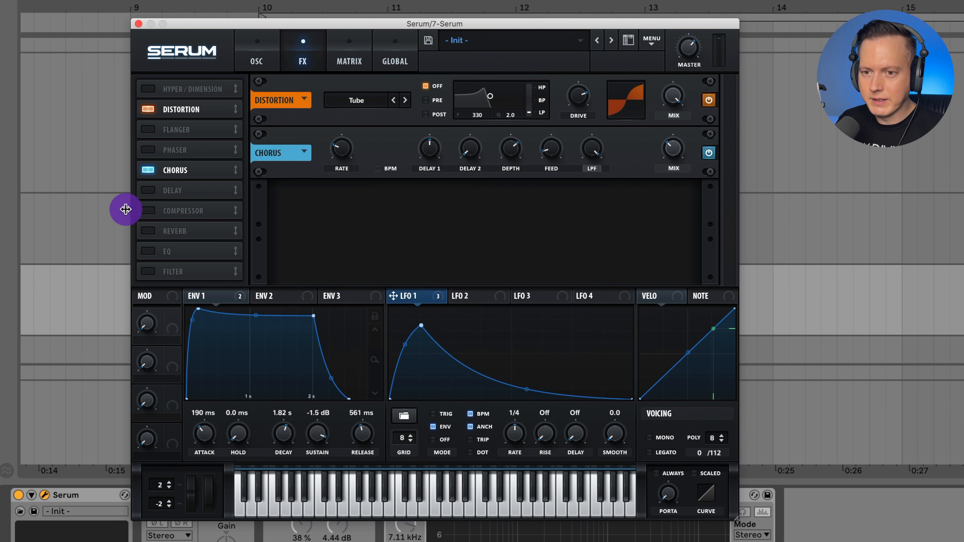
- Enable the reverb effect in Hall mode, lower its mix and size slightly, and raise its low cut
{"action": "left_click", "coordinate": [147, 233]}
{"action": "left_click_drag", "start_coordinate": [668, 205], "coordinate": [685, 194]}
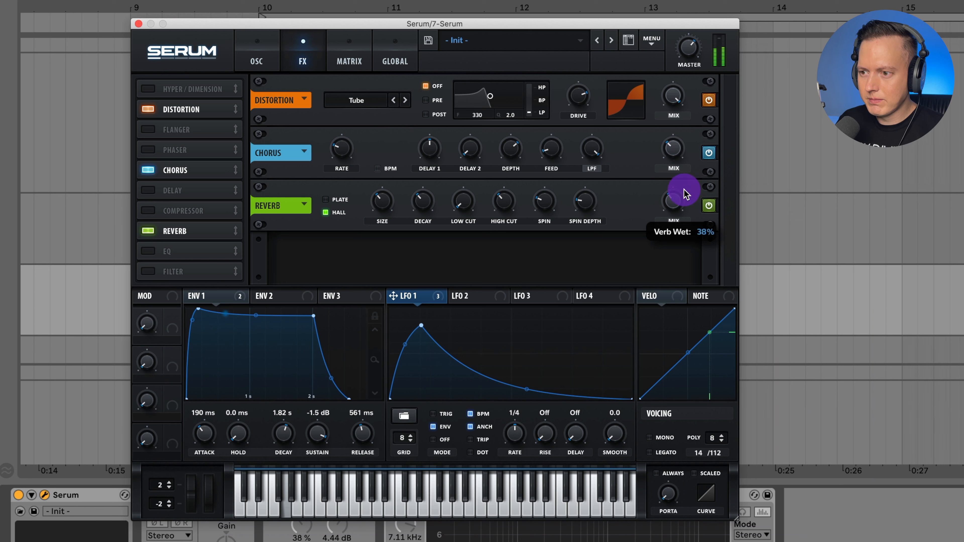
{"action": "left_click_drag", "start_coordinate": [466, 208], "coordinate": [466, 183]}
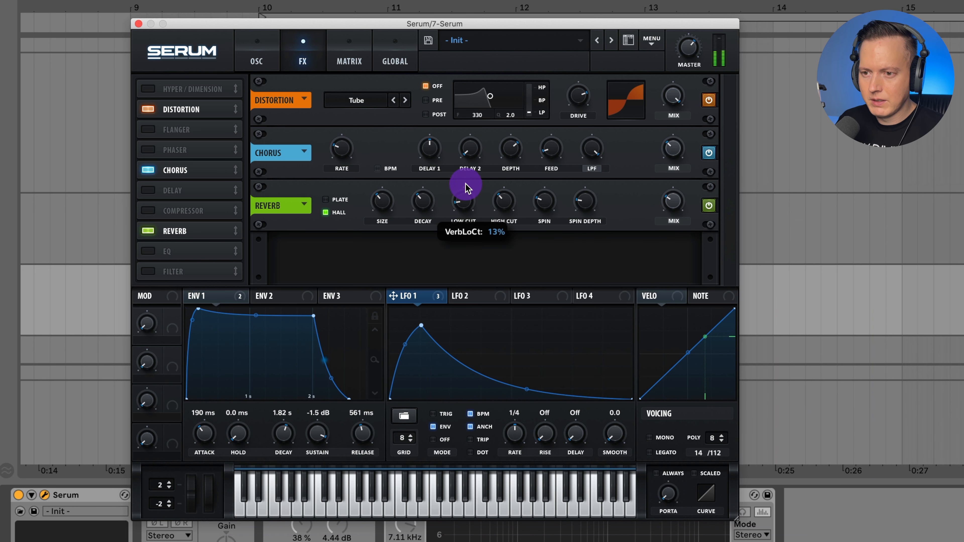
{"action": "left_click_drag", "start_coordinate": [671, 200], "coordinate": [669, 203]}
{"action": "left_click_drag", "start_coordinate": [387, 199], "coordinate": [385, 207]}
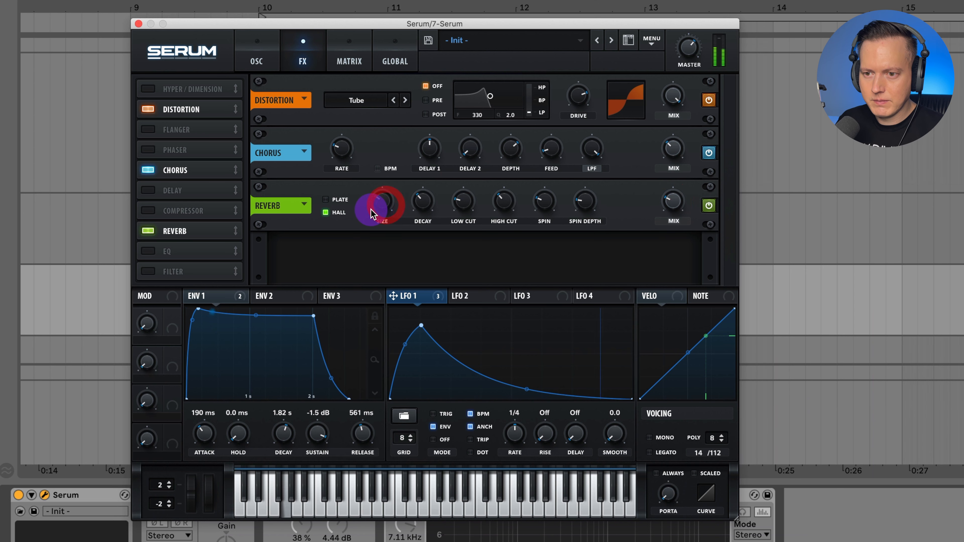
- Enable the EQ effect, switch its low band to a high-pass shape, and adjust that band's frequency
{"action": "left_click", "coordinate": [148, 251]}
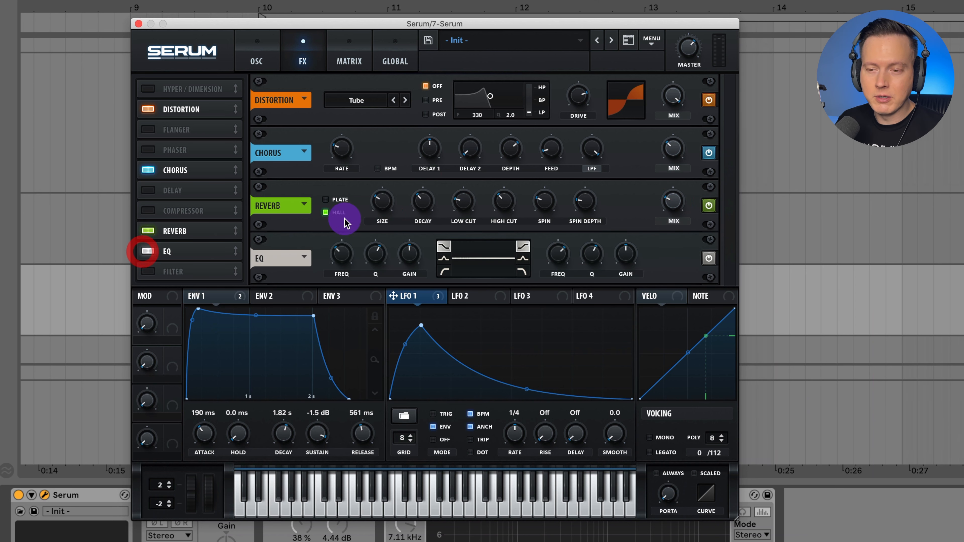
{"action": "left_click", "coordinate": [444, 270]}
{"action": "left_click_drag", "start_coordinate": [410, 253], "coordinate": [346, 261]}
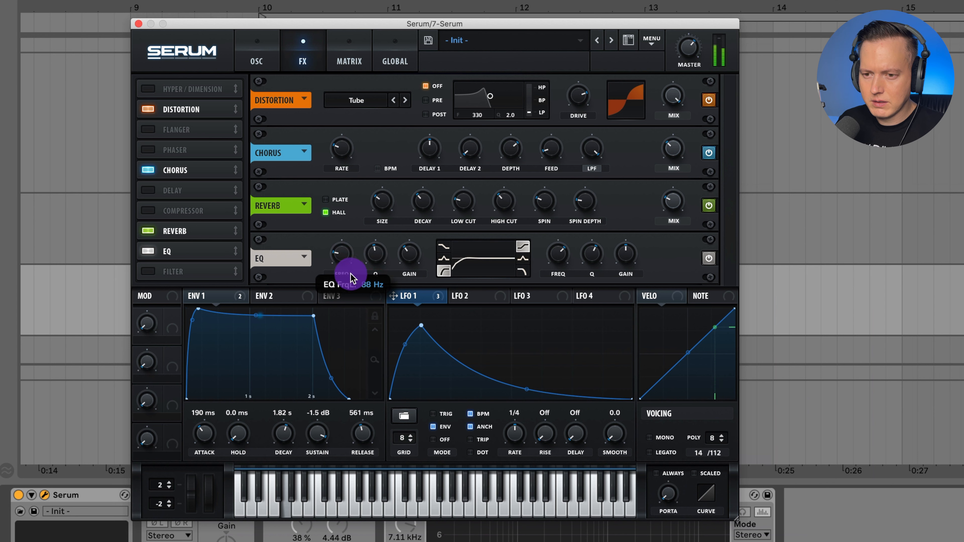
{"action": "left_click_drag", "start_coordinate": [352, 279], "coordinate": [343, 250]}
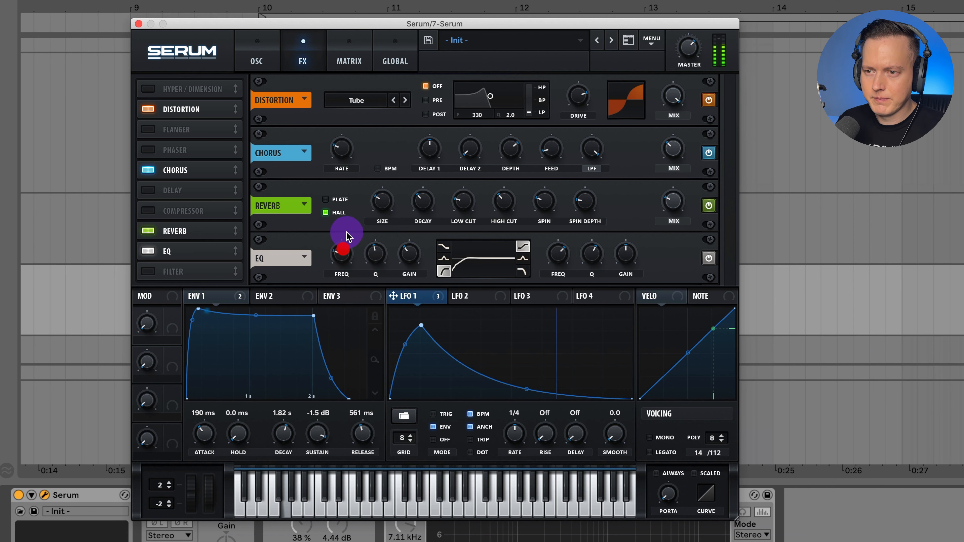
- Return to the arrangement and enable the Utility, Pedal and EQ Eight effects on the 7 Serum track, auditioning Utility's bass mono range
{"action": "left_click", "coordinate": [259, 62]}
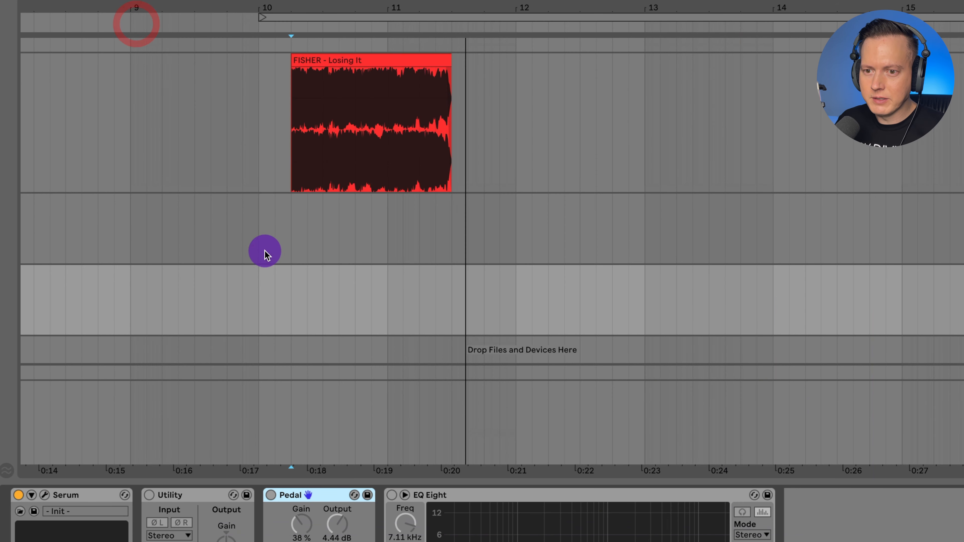
{"action": "left_click", "coordinate": [290, 249]}
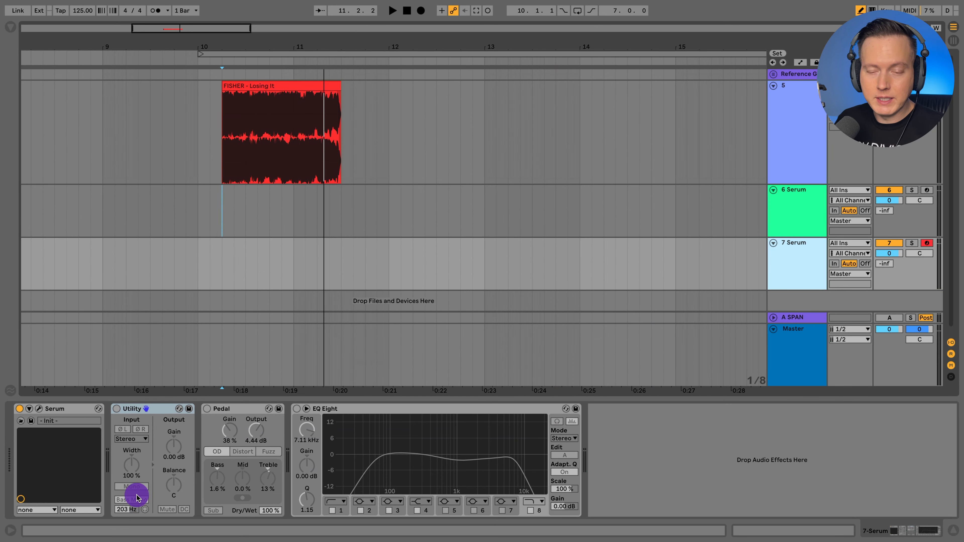
{"action": "left_click", "coordinate": [118, 410]}
{"action": "left_click", "coordinate": [144, 510]}
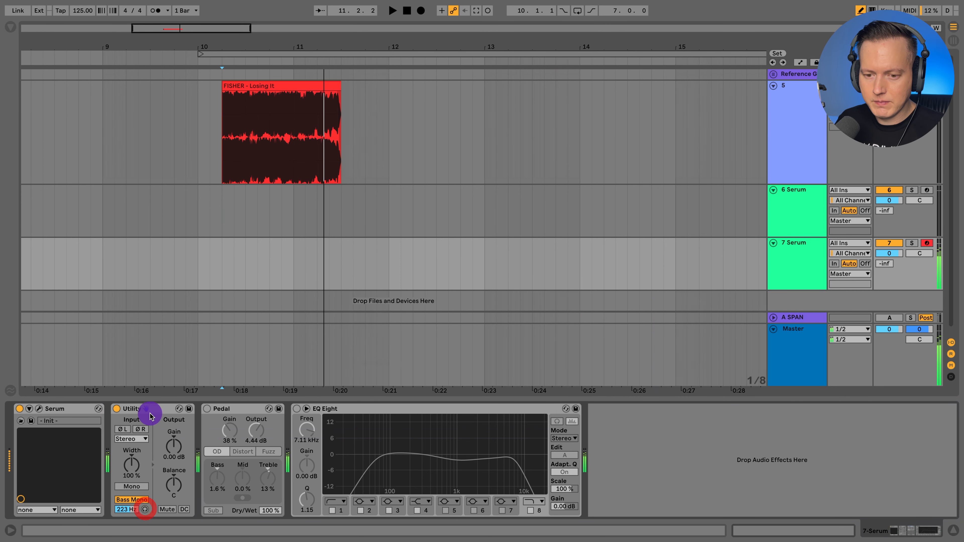
{"action": "left_click", "coordinate": [207, 409]}
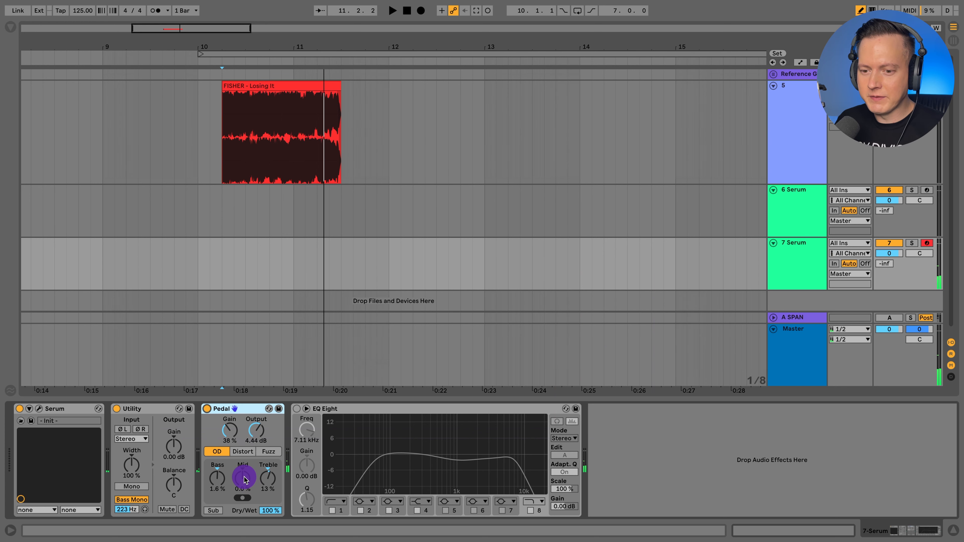
{"action": "left_click", "coordinate": [297, 409]}
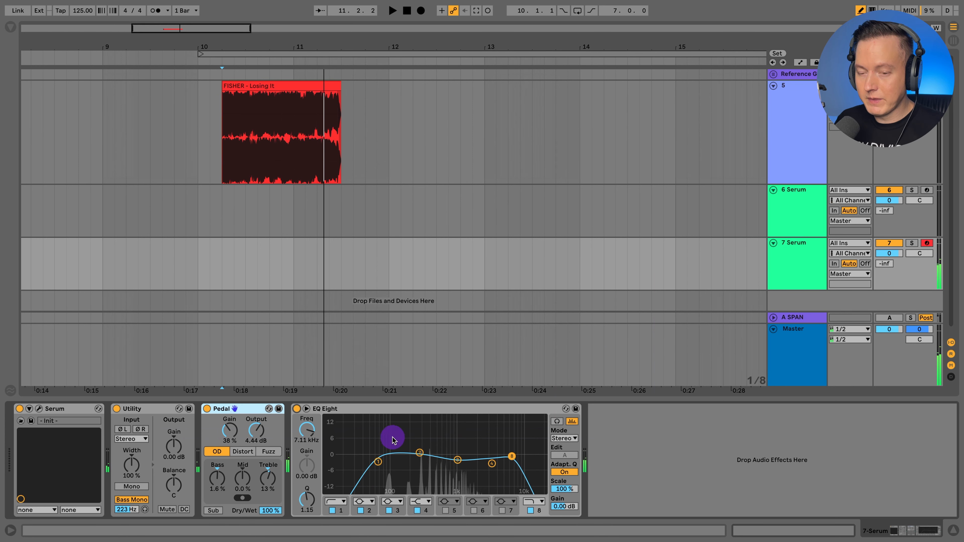
- Reopen Serum and shape LFO 2 as a single concave upward ramp in Env mode with a rate of one bar
{"action": "left_click", "coordinate": [41, 410]}
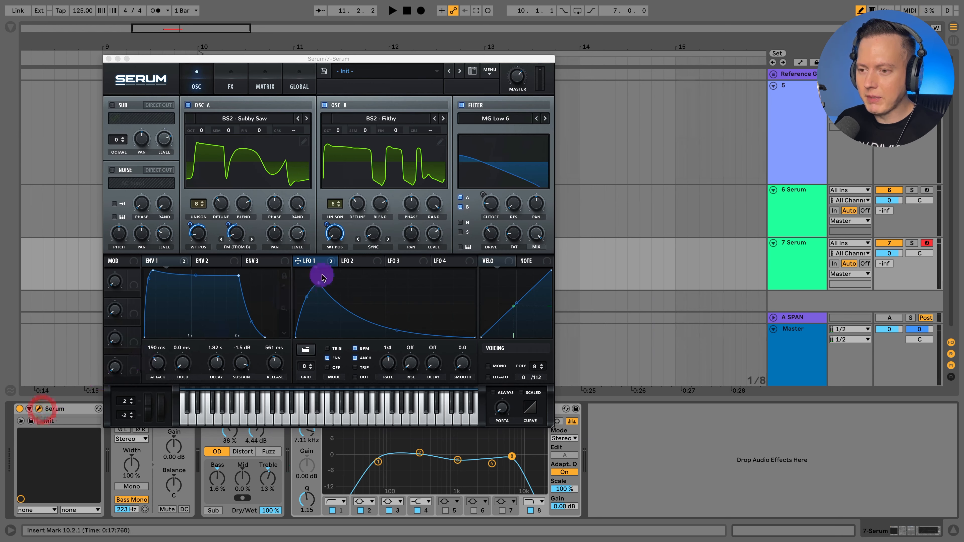
{"action": "left_click", "coordinate": [363, 263]}
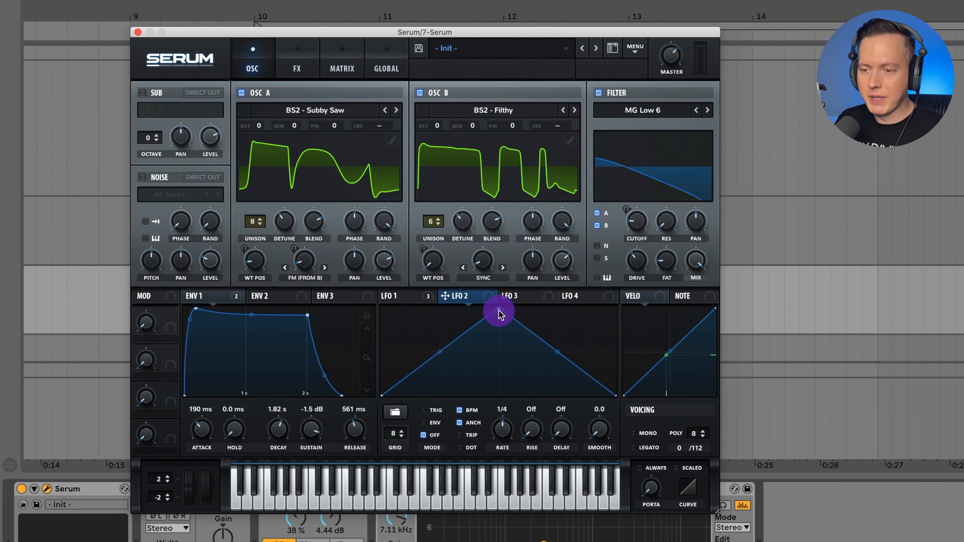
{"action": "left_click_drag", "start_coordinate": [500, 313], "coordinate": [630, 300]}
{"action": "left_click_drag", "start_coordinate": [498, 351], "coordinate": [501, 367]}
{"action": "left_click", "coordinate": [424, 423]}
{"action": "left_click_drag", "start_coordinate": [502, 428], "coordinate": [503, 437]}
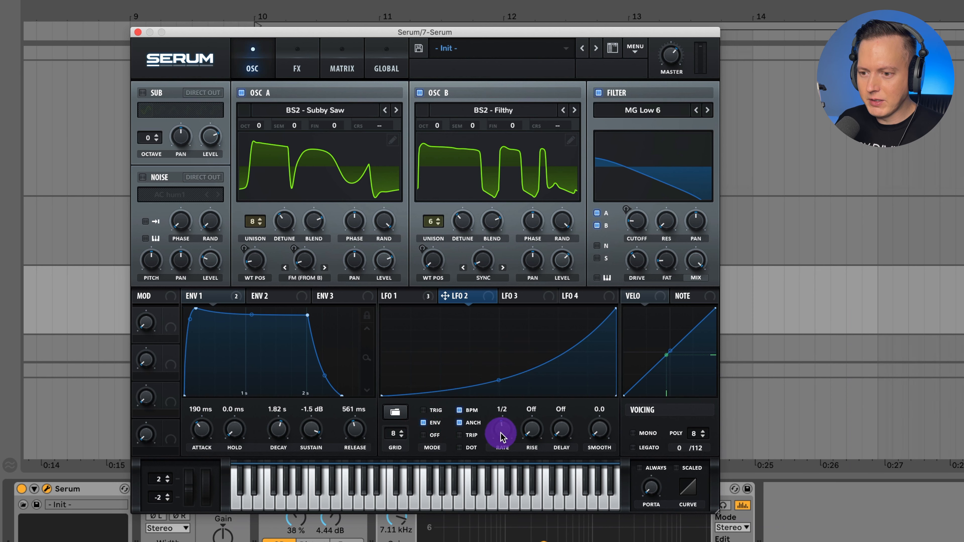
- Assign LFO 2 to the filter cutoff, and return to the arrangement with the insert marker on the 7 Serum track
{"action": "left_click_drag", "start_coordinate": [486, 297], "coordinate": [632, 222]}
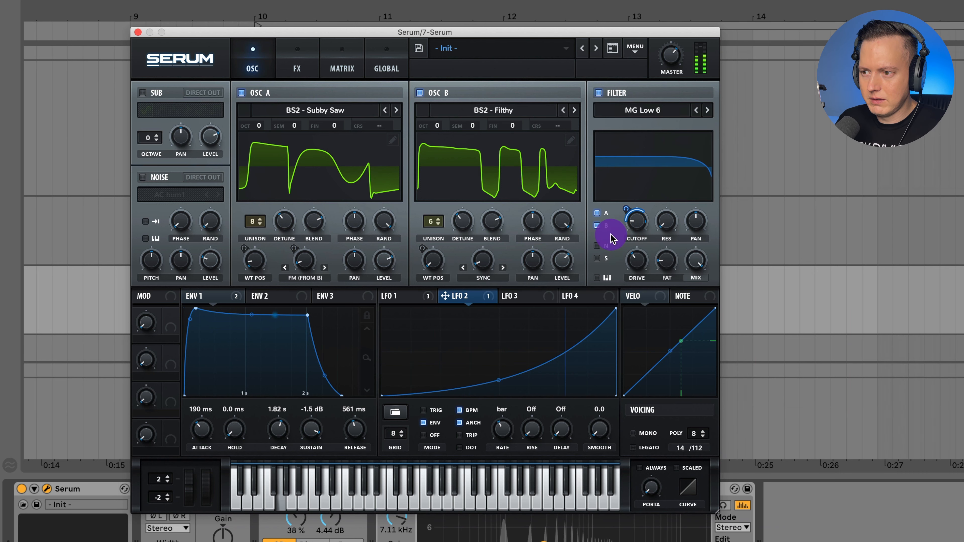
{"action": "left_click", "coordinate": [401, 497]}
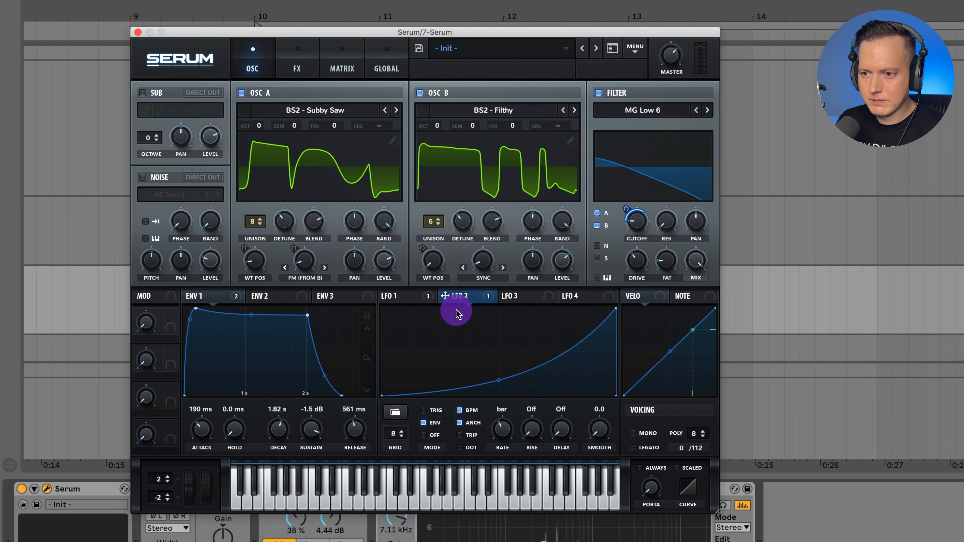
{"action": "key", "text": "super+alt+p"}
{"action": "left_click", "coordinate": [290, 302]}
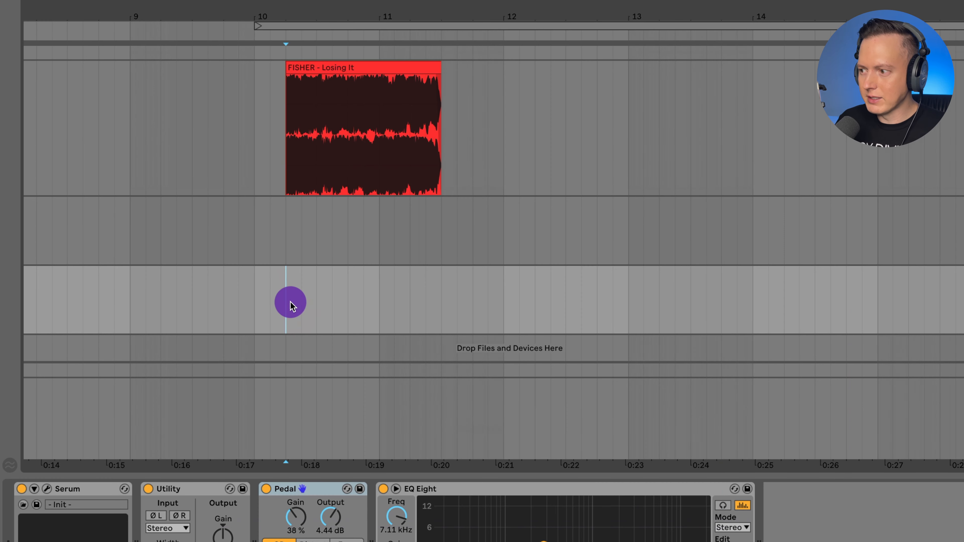